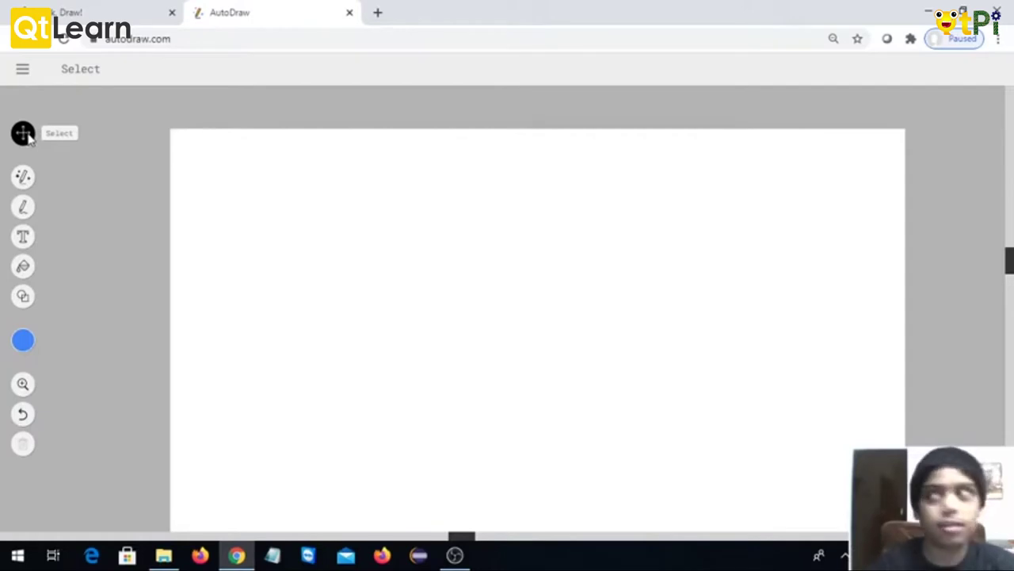
# Step: Try out AutoDraw's AutoDraw, Draw, Type, Fill, Shape and Zoom tools in turn
pyautogui.moveTo(282, 205); pyautogui.dragTo(462, 373)
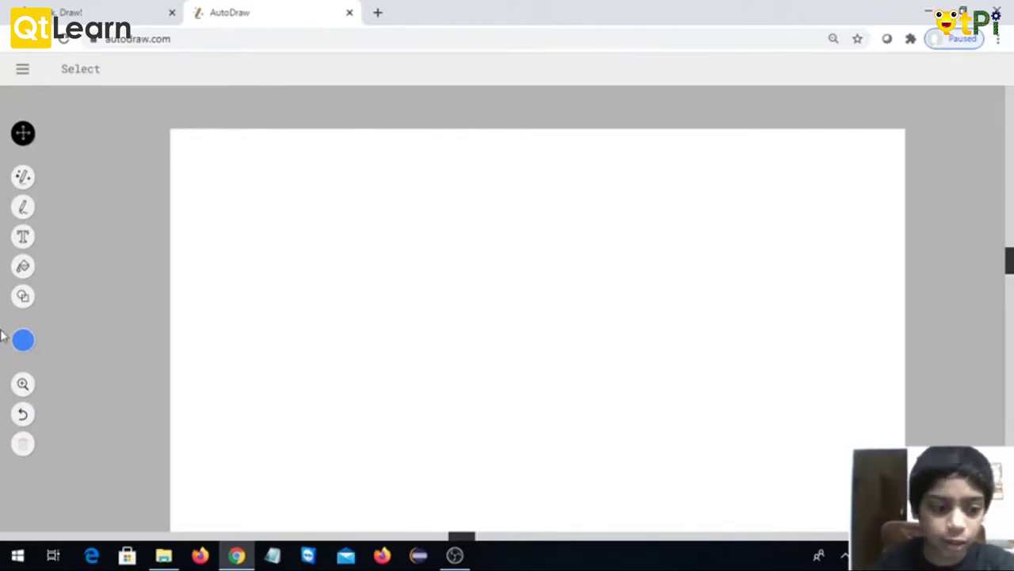
pyautogui.click(22, 177)
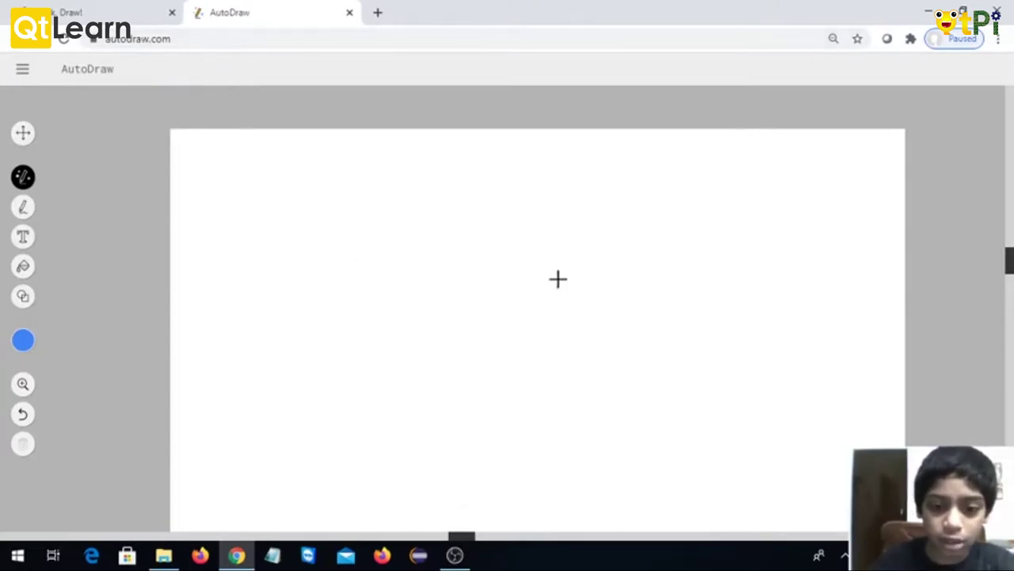
pyautogui.click(22, 217)
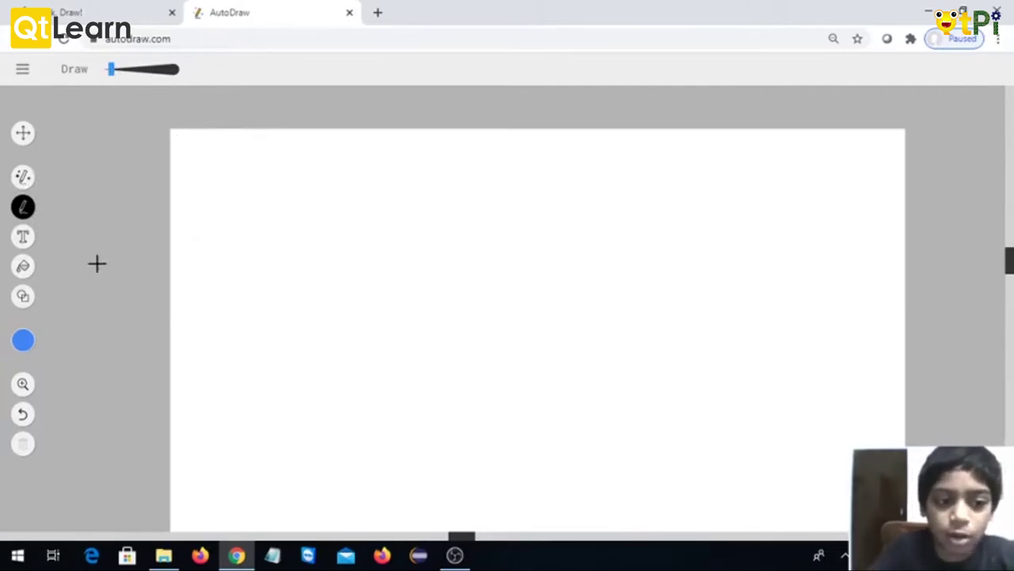
pyautogui.click(23, 236)
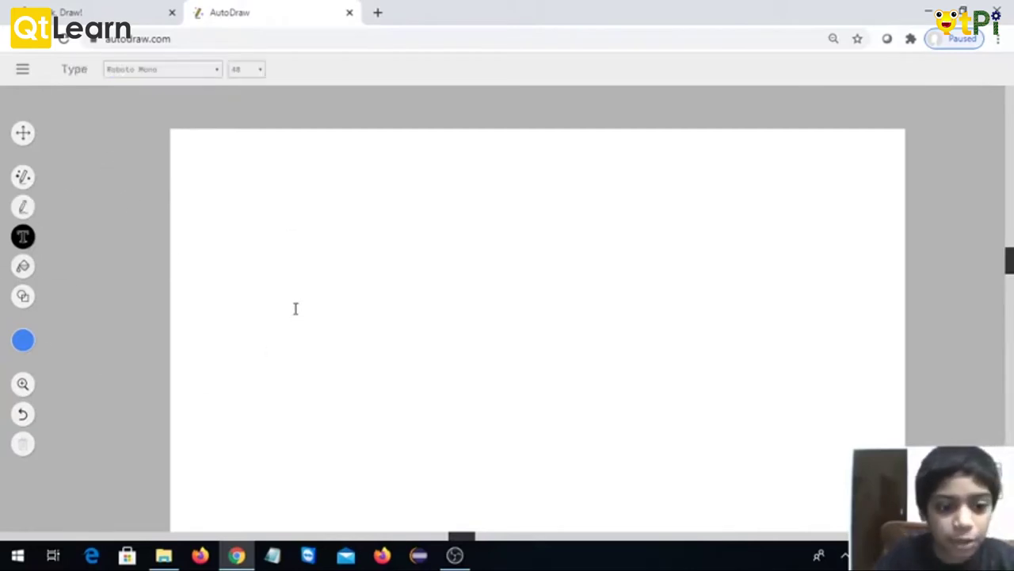
pyautogui.click(25, 269)
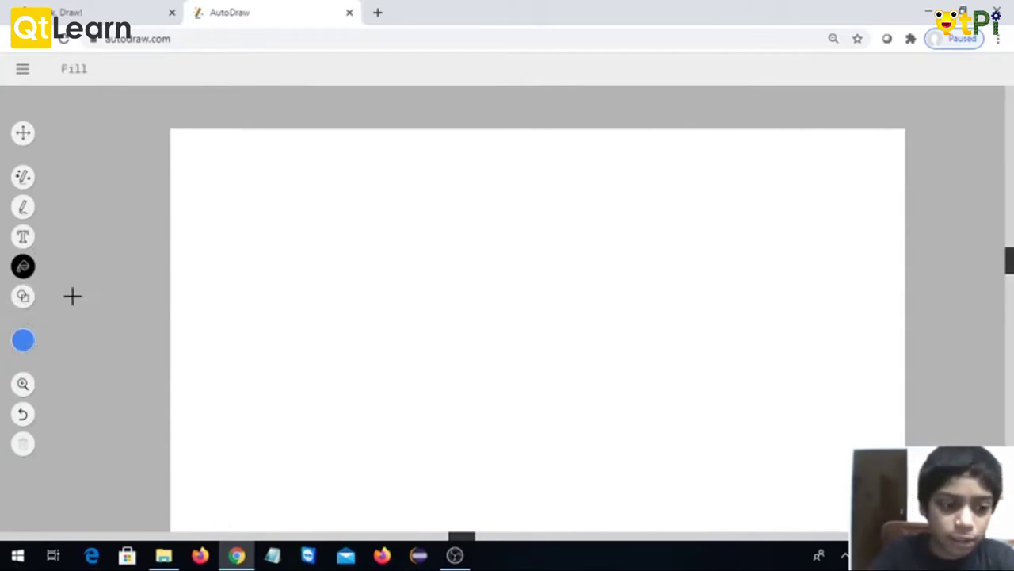
pyautogui.moveTo(24, 352)
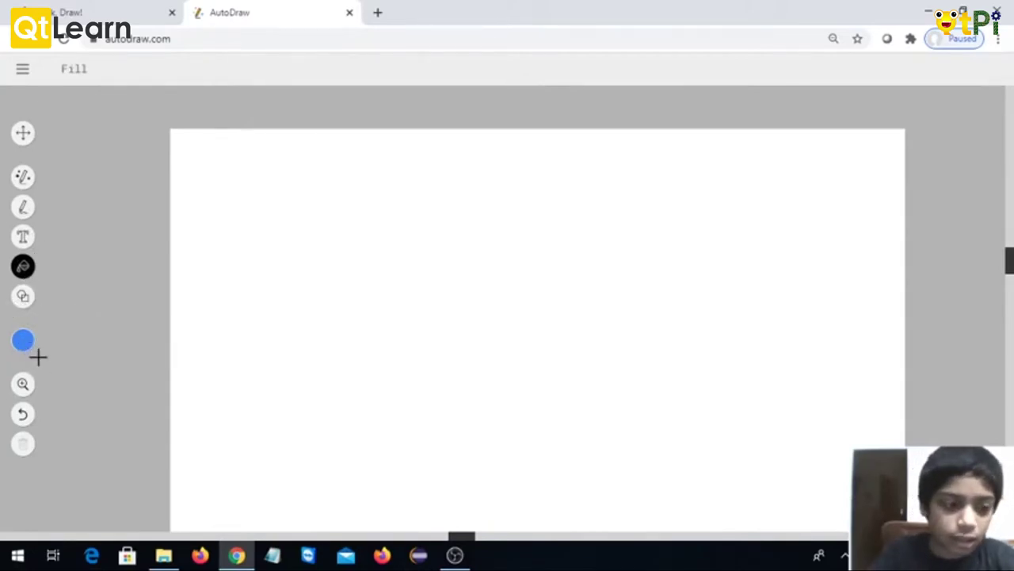
pyautogui.click(23, 295)
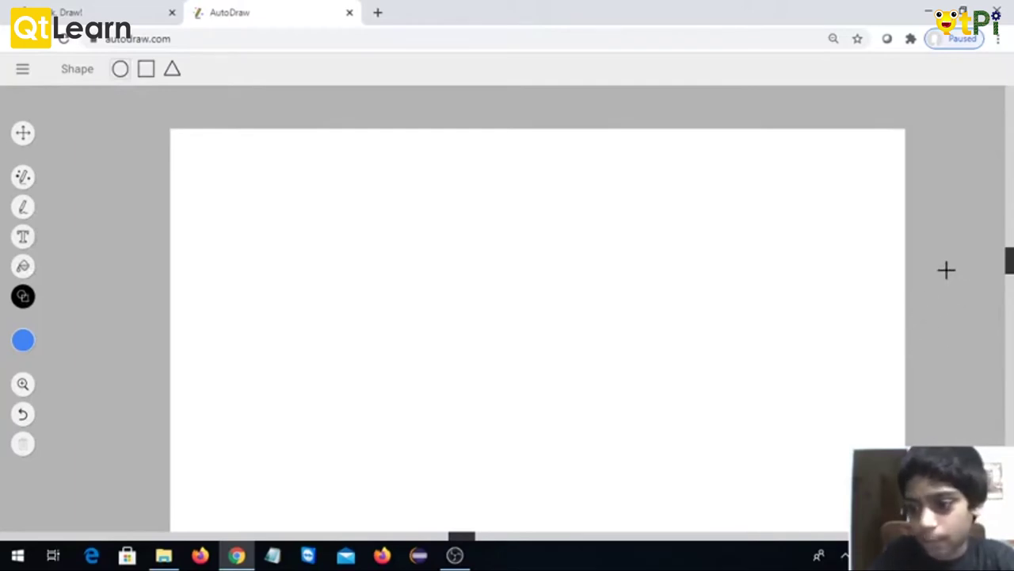
pyautogui.click(22, 384)
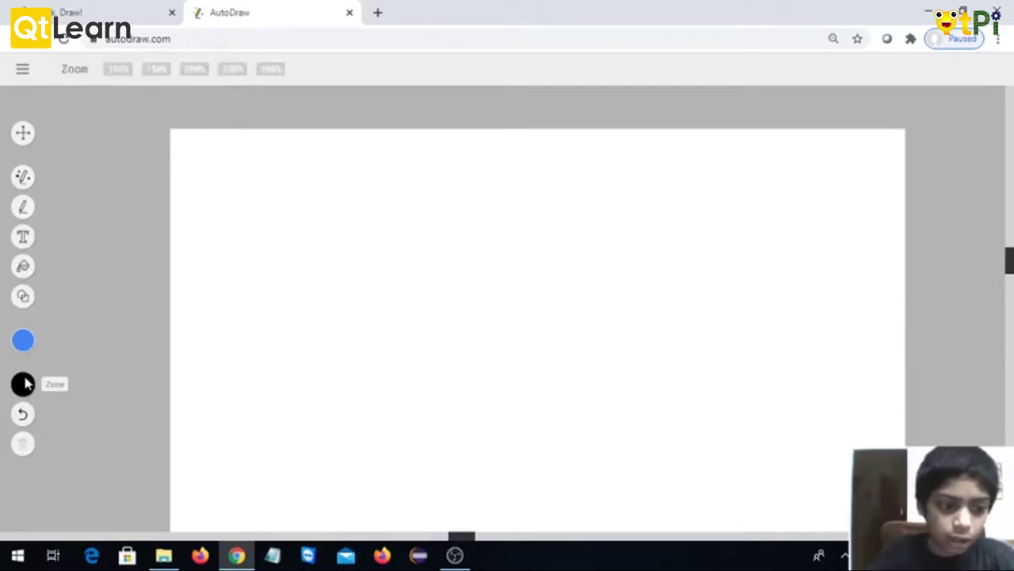
# Step: Restore the blue line, then select and delete it, leaving the AutoDraw tool active
pyautogui.click(23, 414)
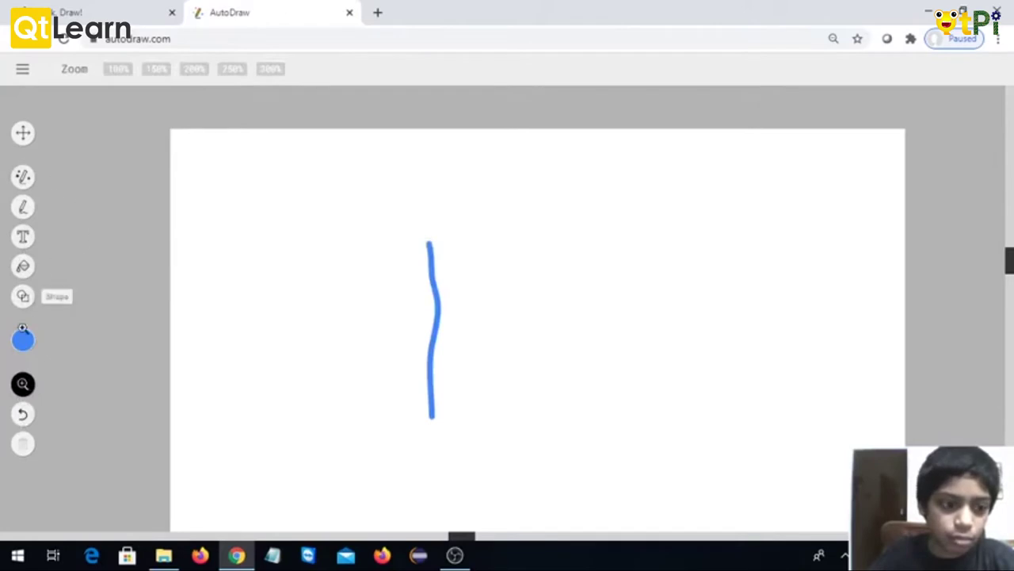
pyautogui.click(22, 133)
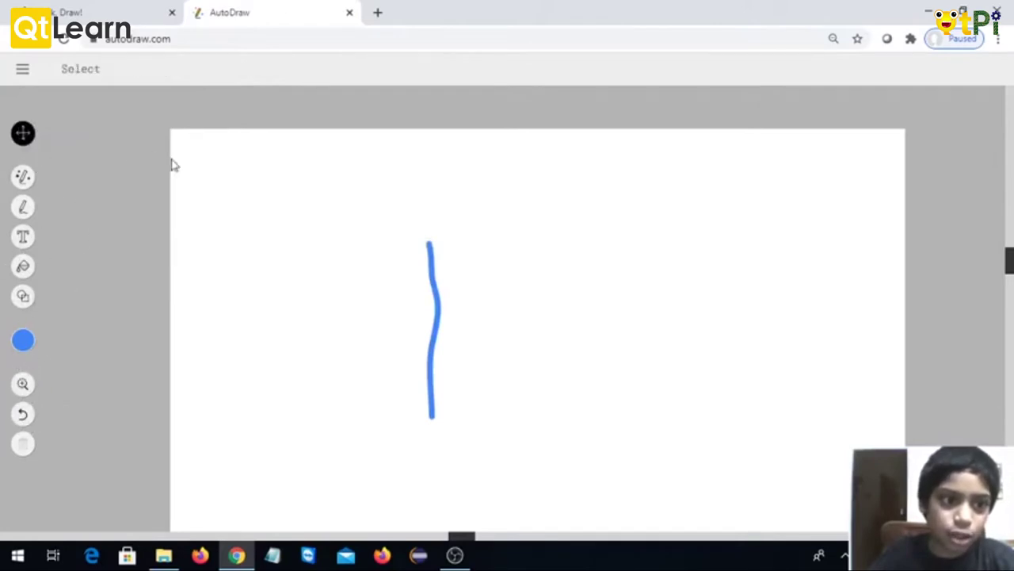
pyautogui.moveTo(415, 231); pyautogui.dragTo(478, 315)
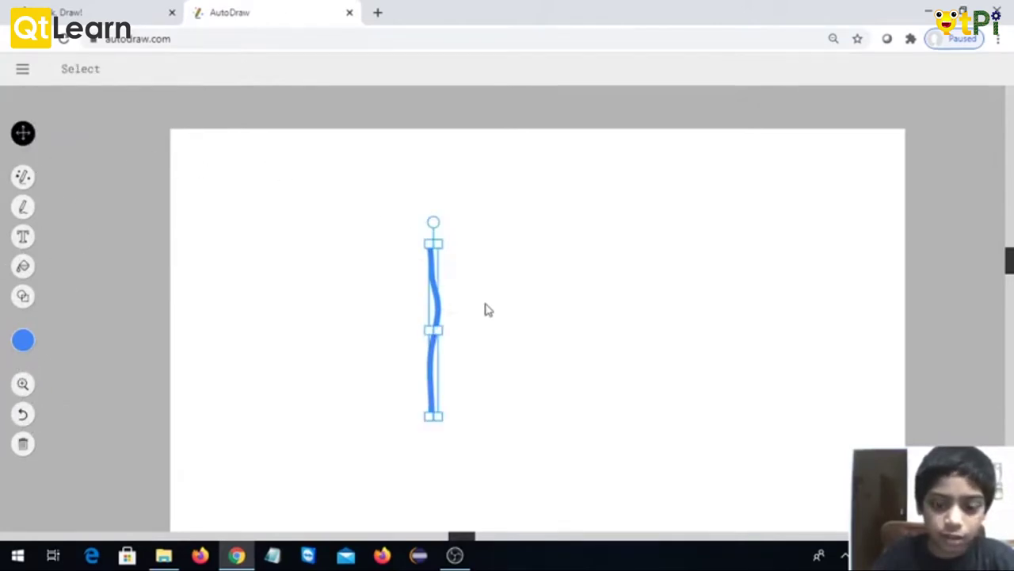
pyautogui.press('Delete')
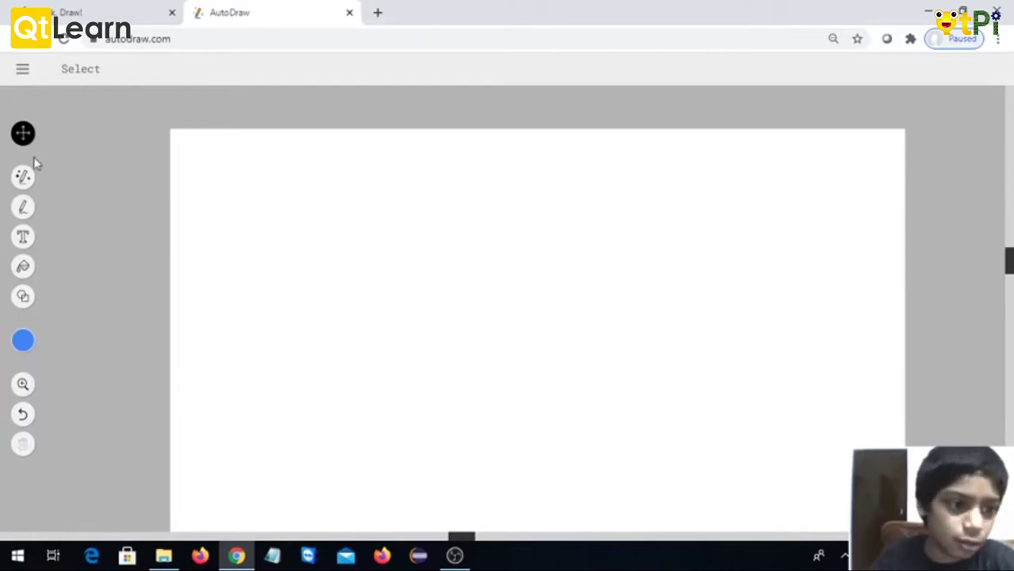
pyautogui.click(22, 176)
pyautogui.click(24, 133)
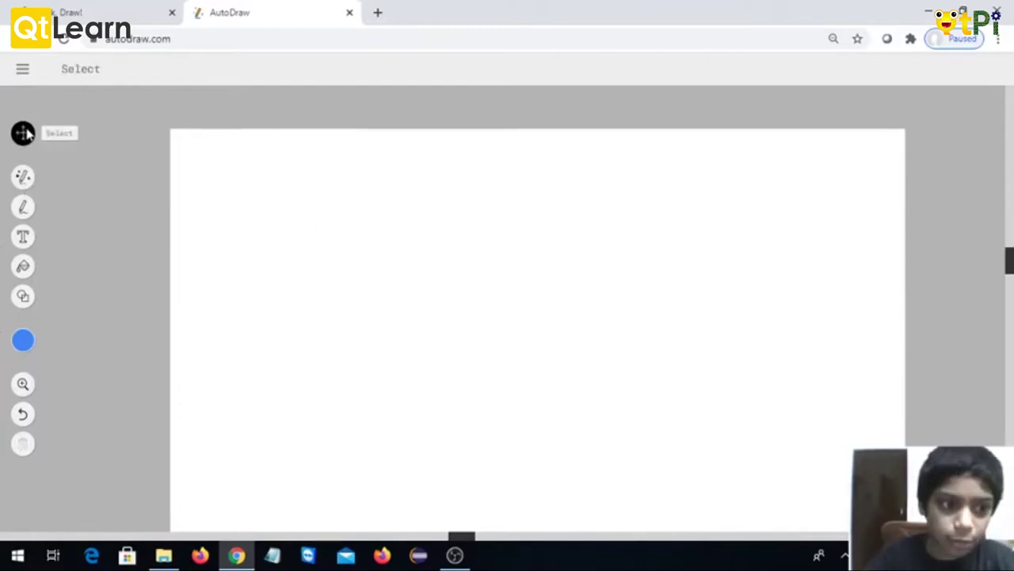
pyautogui.click(22, 176)
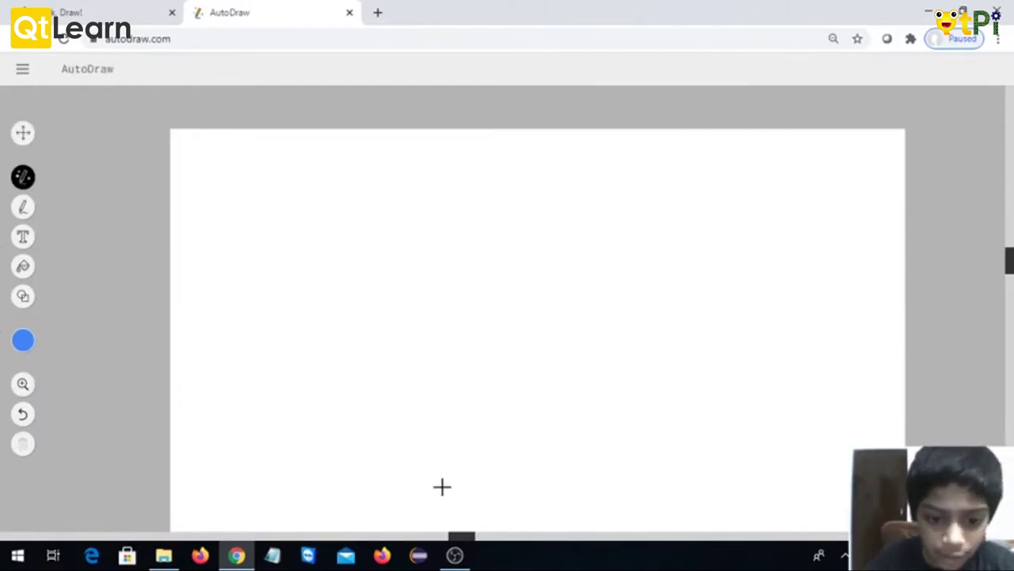
# Step: Sketch a rough cone and pick the soft-serve ice cream cone from the suggestions
pyautogui.moveTo(441, 347)
pyautogui.mouseDown()
pyautogui.moveTo(527, 515)
pyautogui.moveTo(640, 372)
pyautogui.moveTo(662, 321)
pyautogui.moveTo(691, 298)
pyautogui.moveTo(701, 260)
pyautogui.moveTo(659, 215)
pyautogui.moveTo(534, 178)
pyautogui.moveTo(466, 199)
pyautogui.moveTo(407, 261)
pyautogui.moveTo(396, 315)
pyautogui.moveTo(449, 368)
pyautogui.mouseUp()
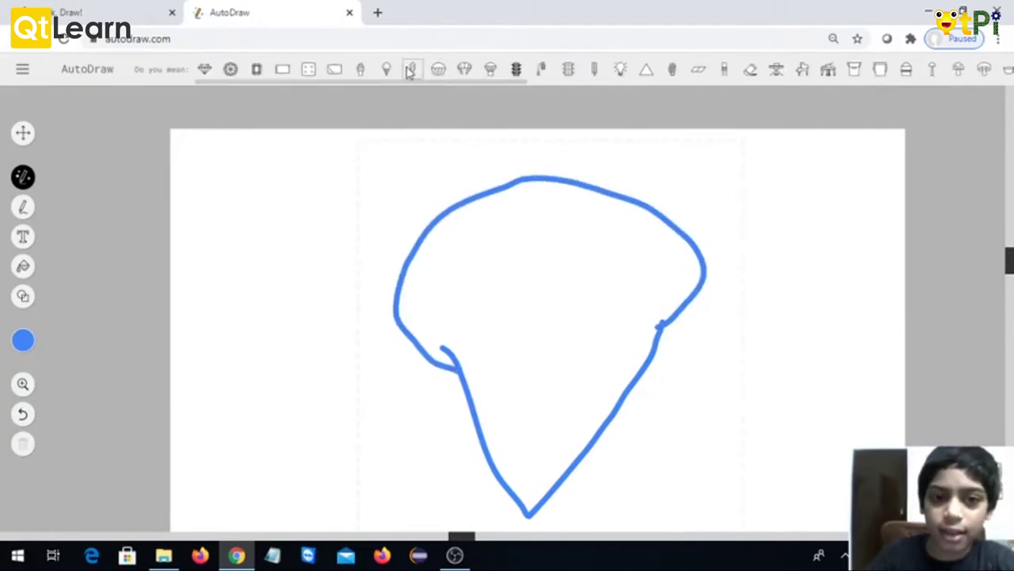
pyautogui.click(386, 70)
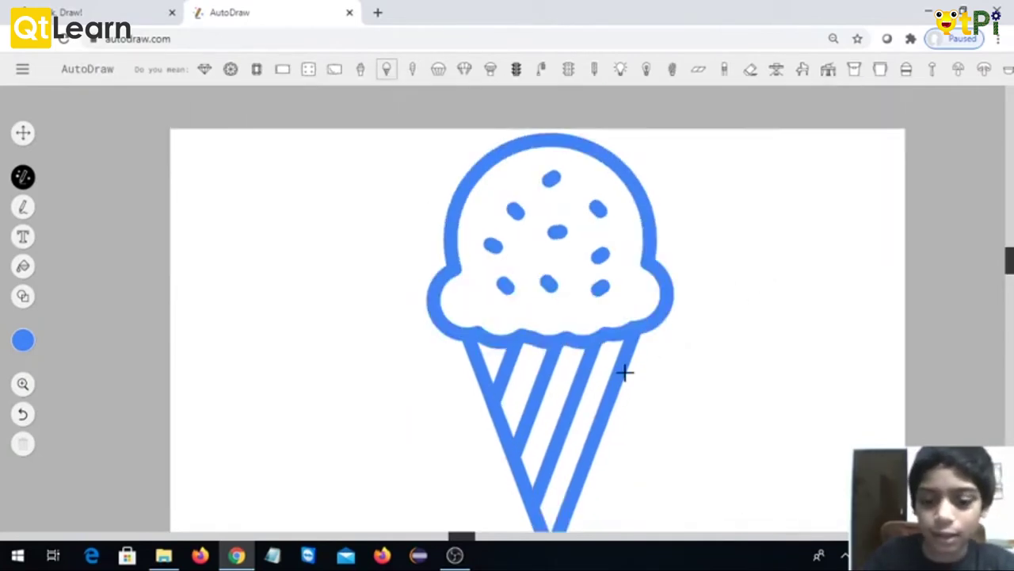
pyautogui.click(361, 72)
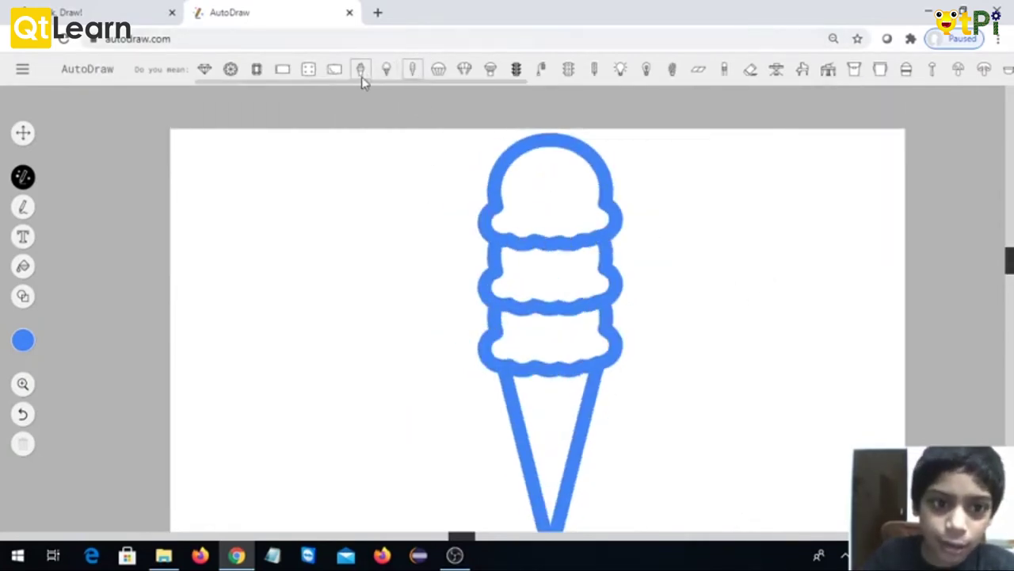
pyautogui.click(361, 75)
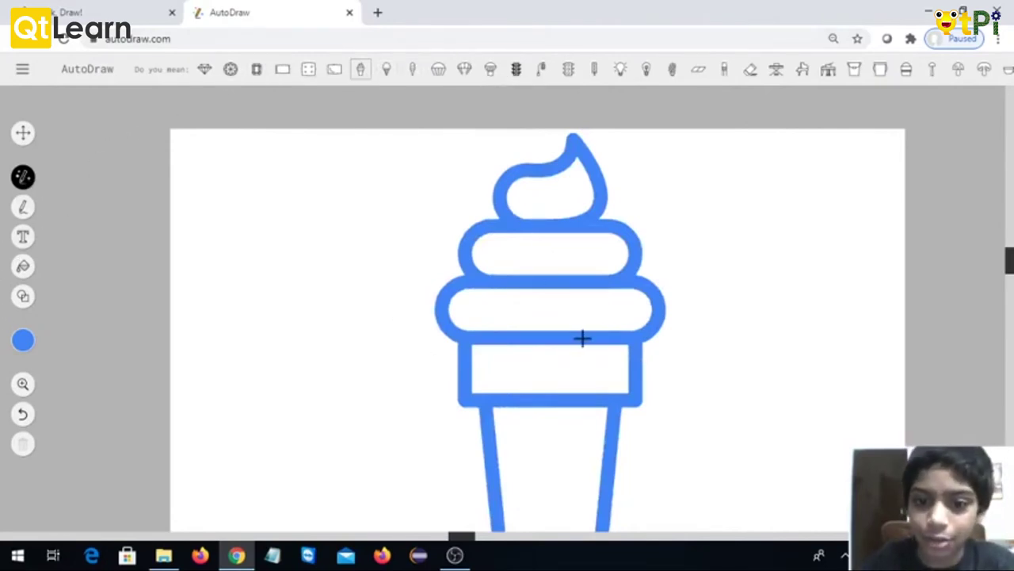
pyautogui.scroll(-1, 582, 339)
pyautogui.scroll(1, 583, 339)
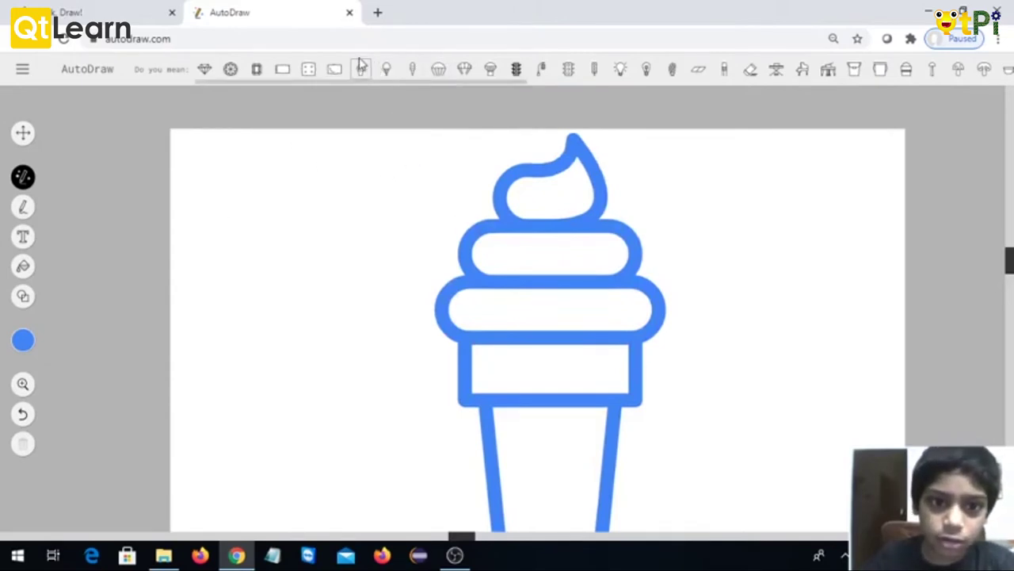
pyautogui.click(20, 341)
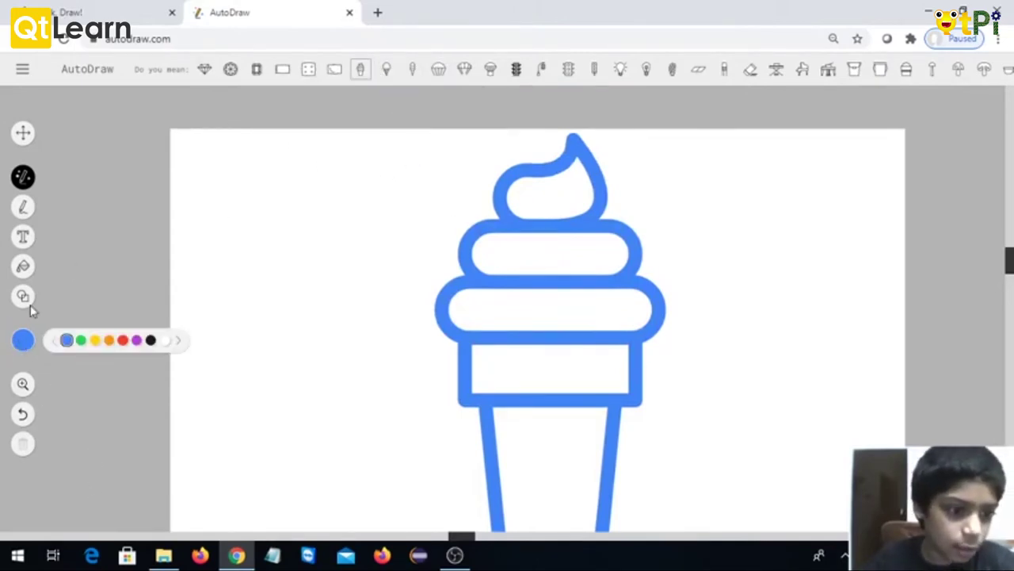
# Step: Fill the ice cream's swirls black with the Fill tool
pyautogui.click(23, 266)
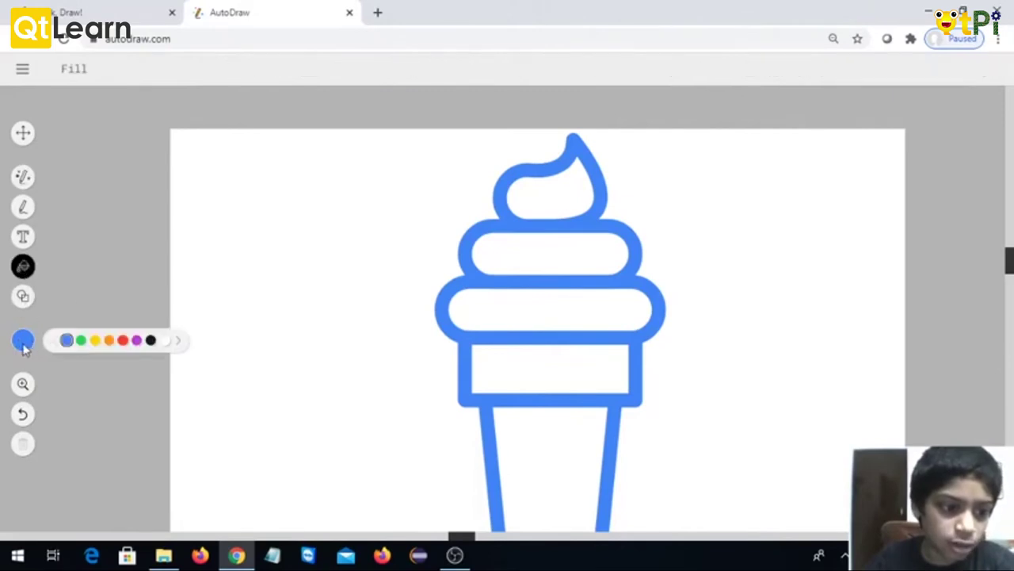
pyautogui.click(151, 340)
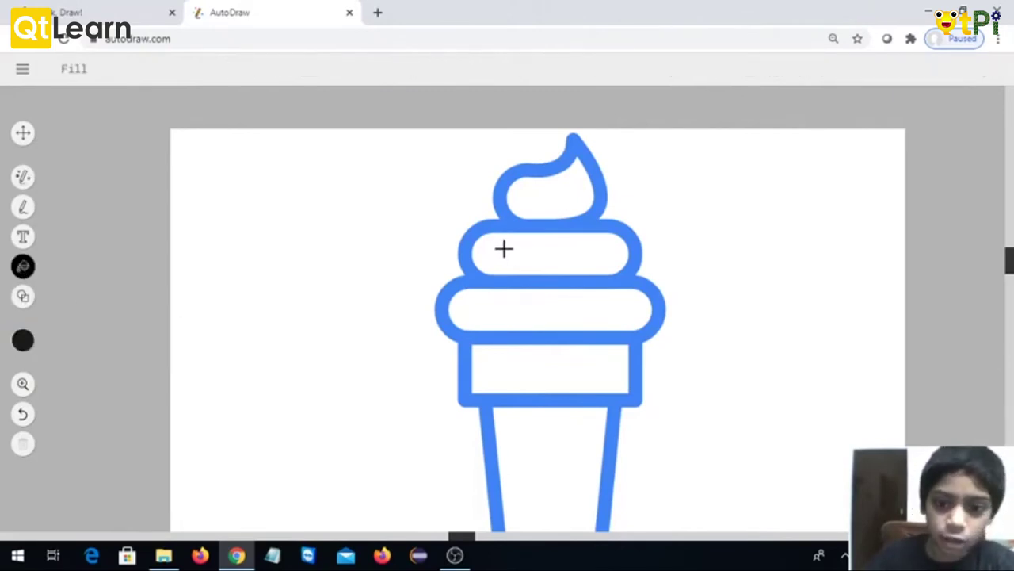
pyautogui.click(502, 247)
pyautogui.click(498, 420)
pyautogui.click(507, 372)
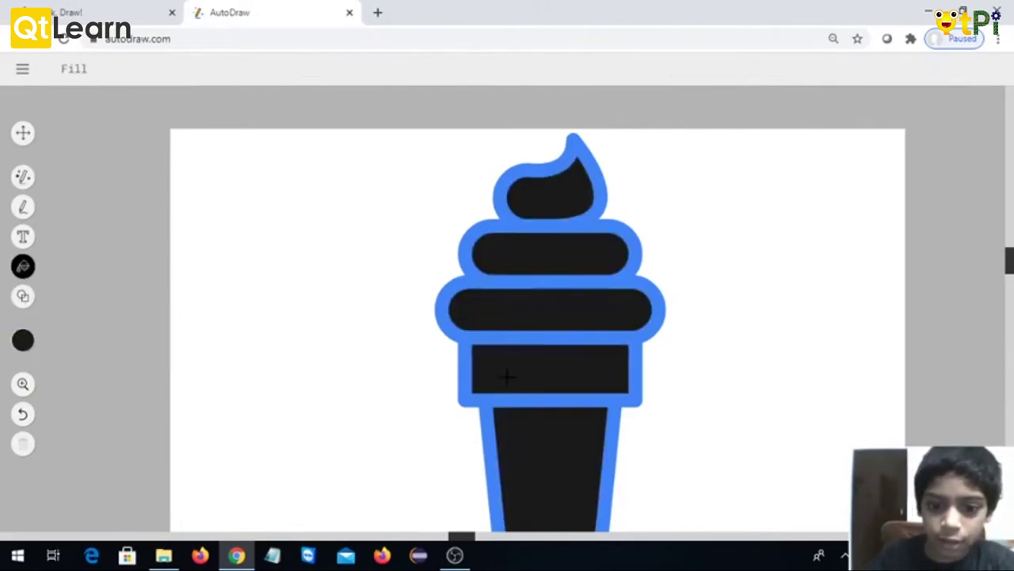
# Step: Change the fill colour to green and recolour the cup band and cone
pyautogui.click(23, 339)
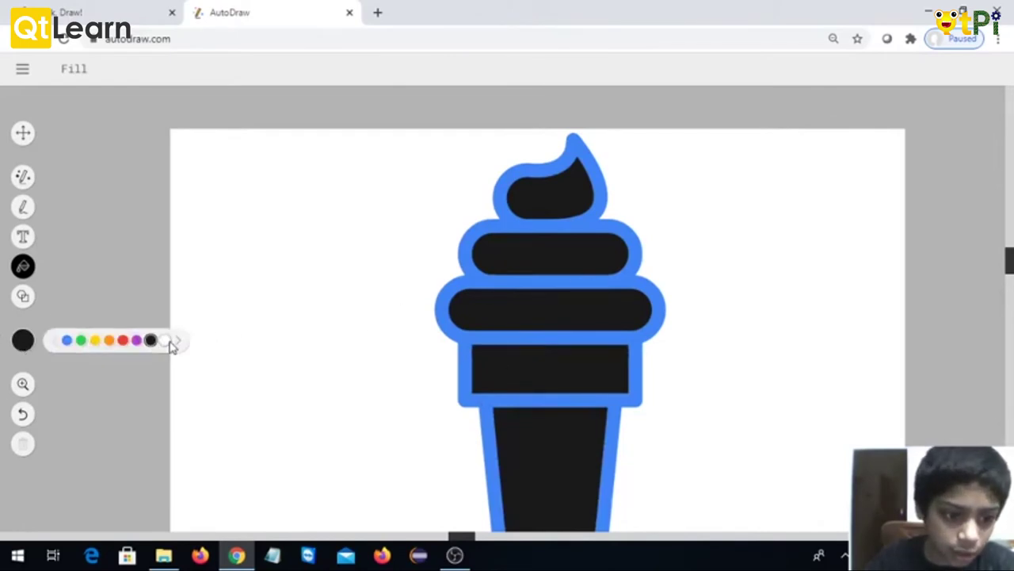
pyautogui.click(123, 344)
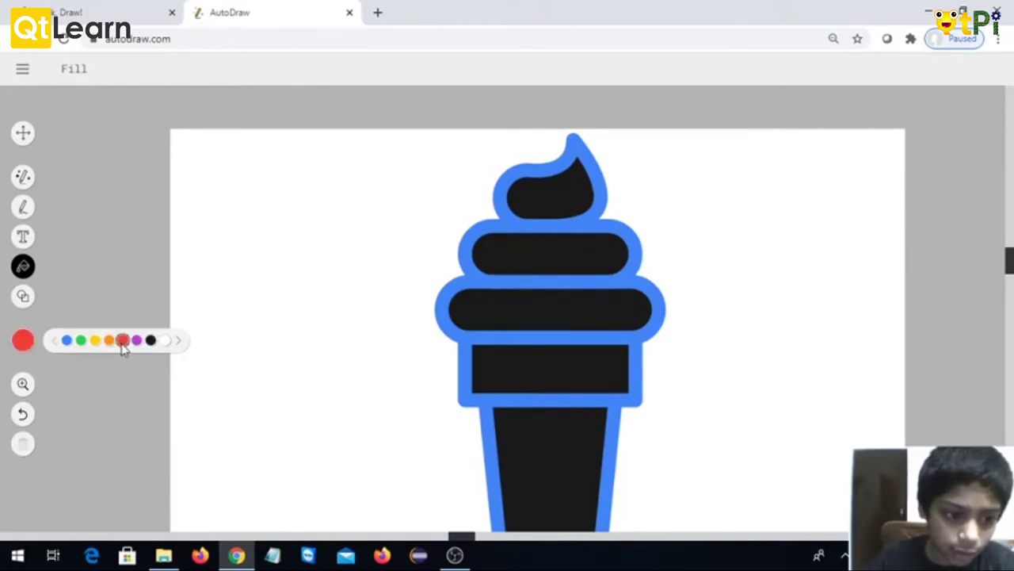
pyautogui.click(80, 343)
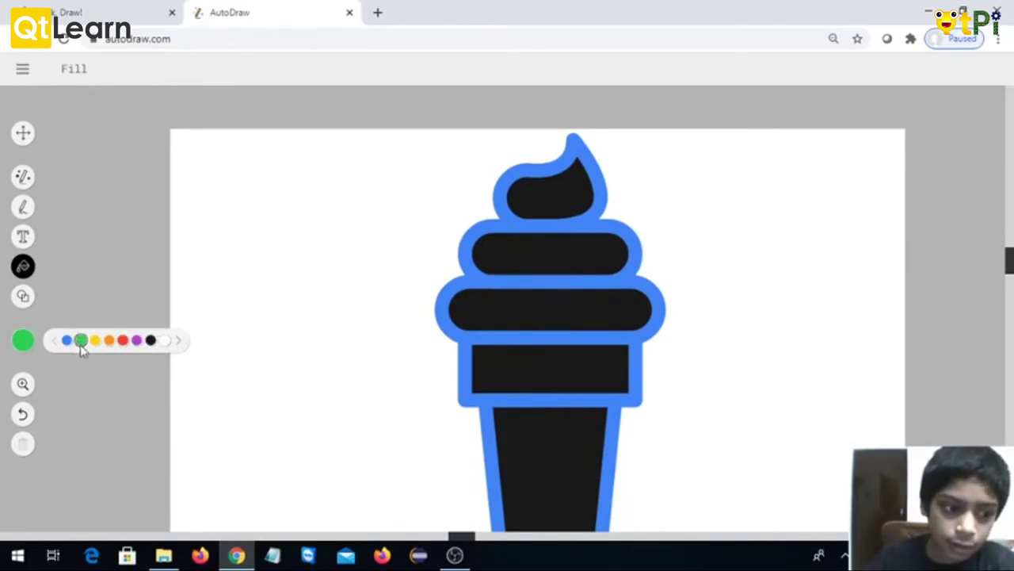
pyautogui.click(540, 391)
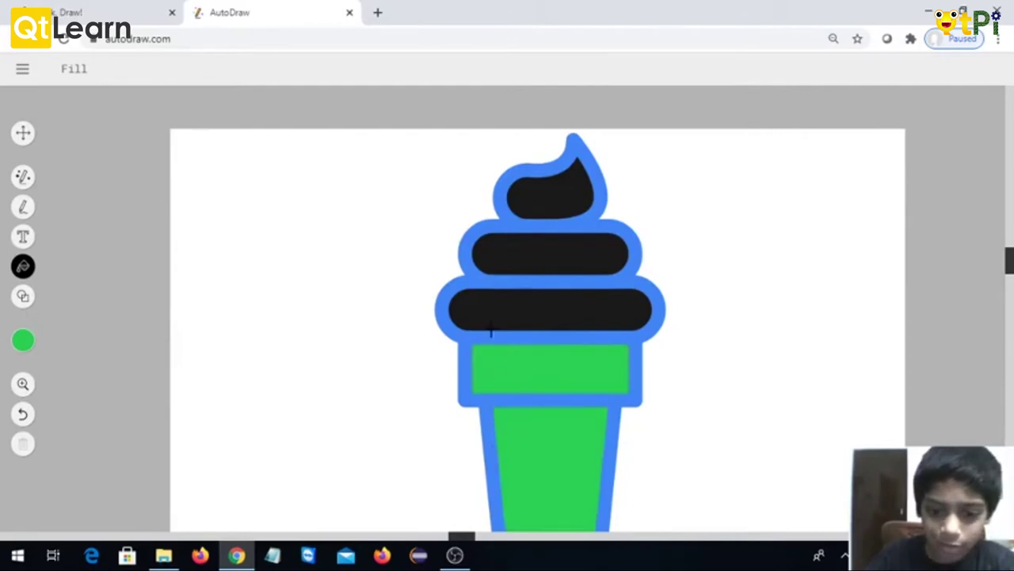
pyautogui.scroll(-1, 489, 326)
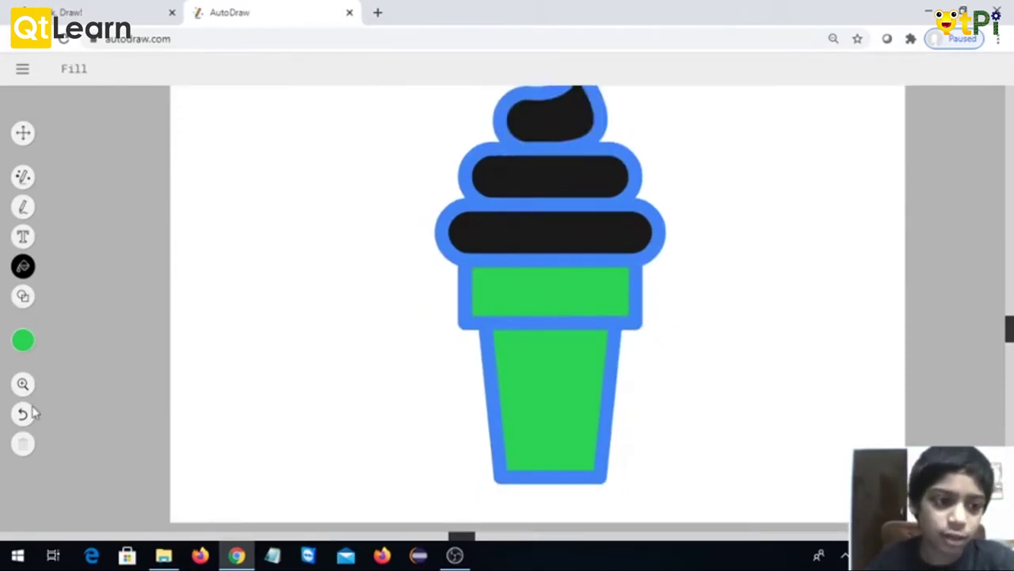
# Step: Close the AutoDraw tab and start a Quick, Draw! game on the piano prompt
pyautogui.click(349, 14)
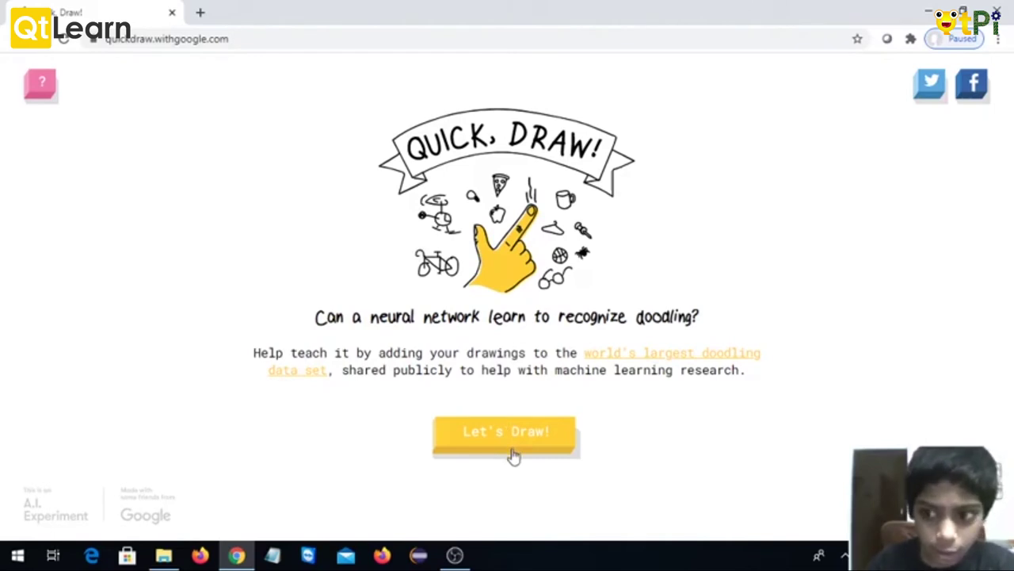
pyautogui.click(486, 436)
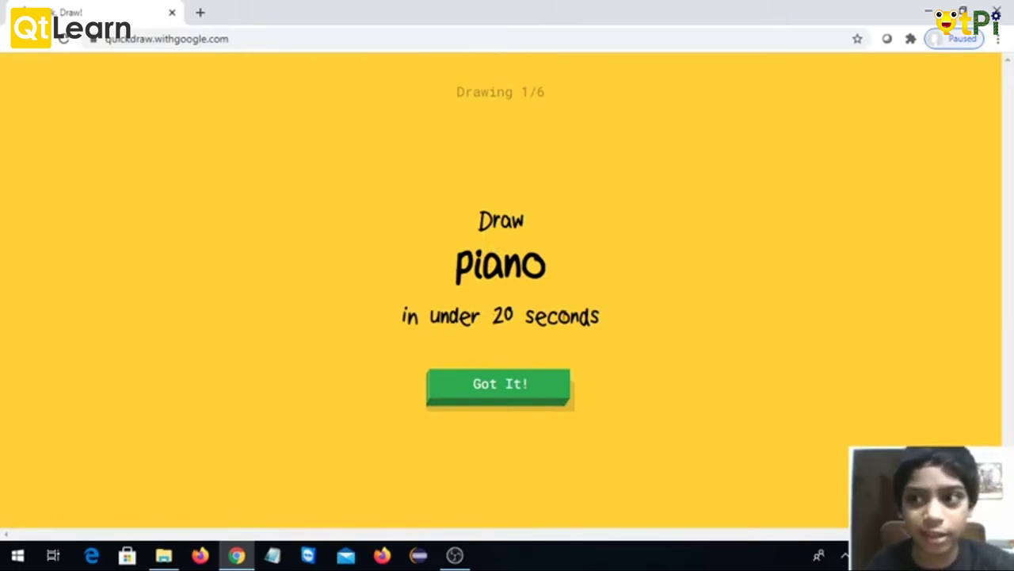
pyautogui.click(558, 406)
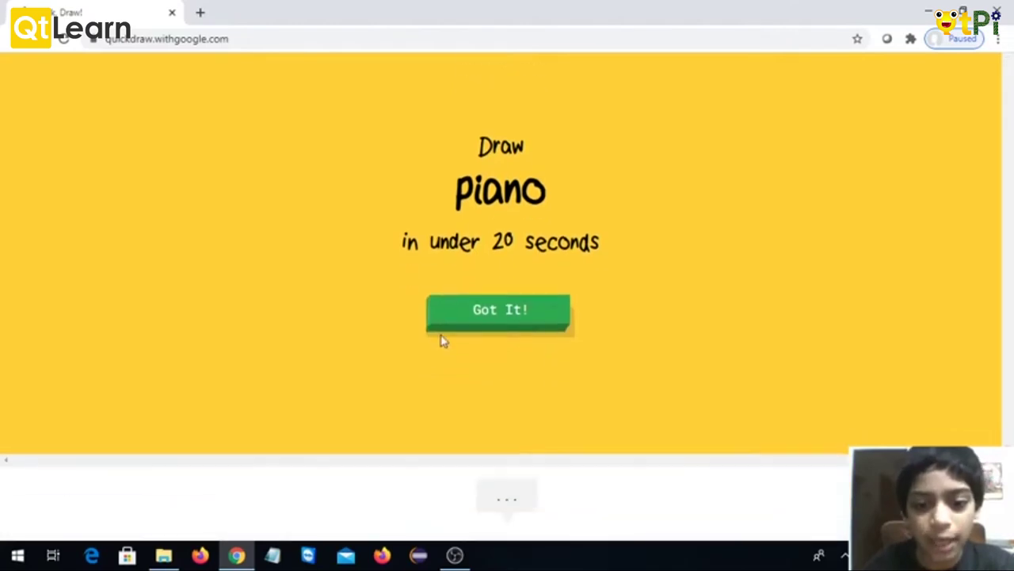
# Step: Doodle a piano outline with a body line and inner strokes before time runs out
pyautogui.moveTo(363, 316)
pyautogui.mouseDown()
pyautogui.moveTo(340, 238)
pyautogui.moveTo(655, 193)
pyautogui.moveTo(711, 240)
pyautogui.moveTo(894, 251)
pyautogui.mouseUp()
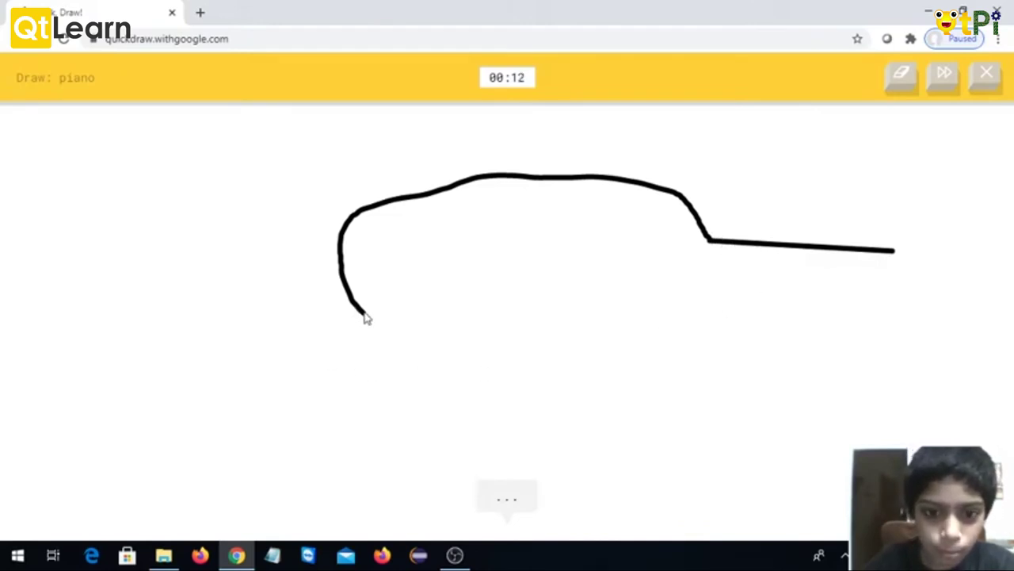
pyautogui.moveTo(365, 316)
pyautogui.mouseDown()
pyautogui.moveTo(380, 333)
pyautogui.moveTo(378, 373)
pyautogui.moveTo(431, 403)
pyautogui.moveTo(437, 423)
pyautogui.moveTo(626, 467)
pyautogui.mouseUp()
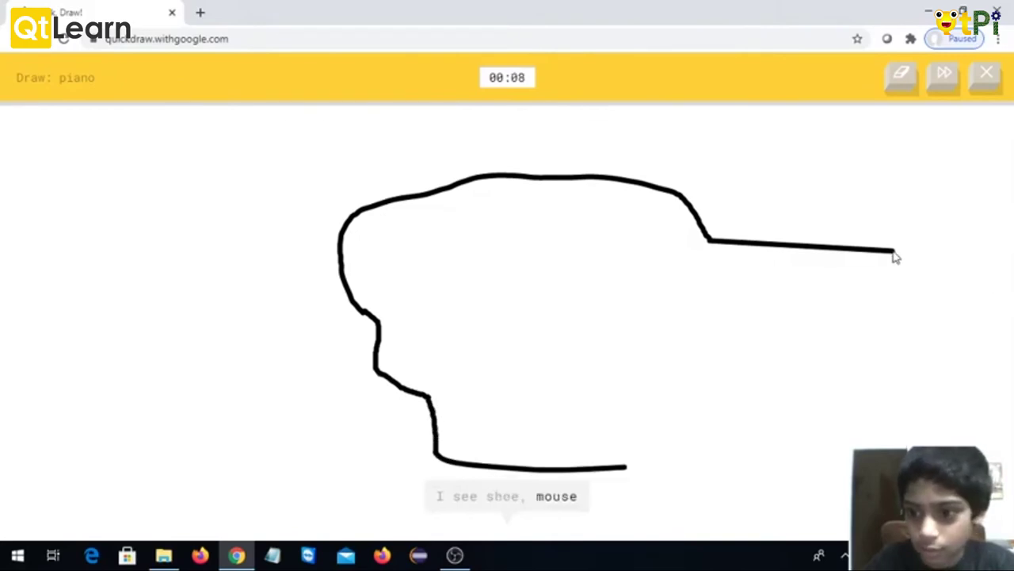
pyautogui.moveTo(894, 252)
pyautogui.mouseDown()
pyautogui.moveTo(856, 415)
pyautogui.moveTo(826, 445)
pyautogui.moveTo(703, 450)
pyautogui.moveTo(601, 478)
pyautogui.mouseUp()
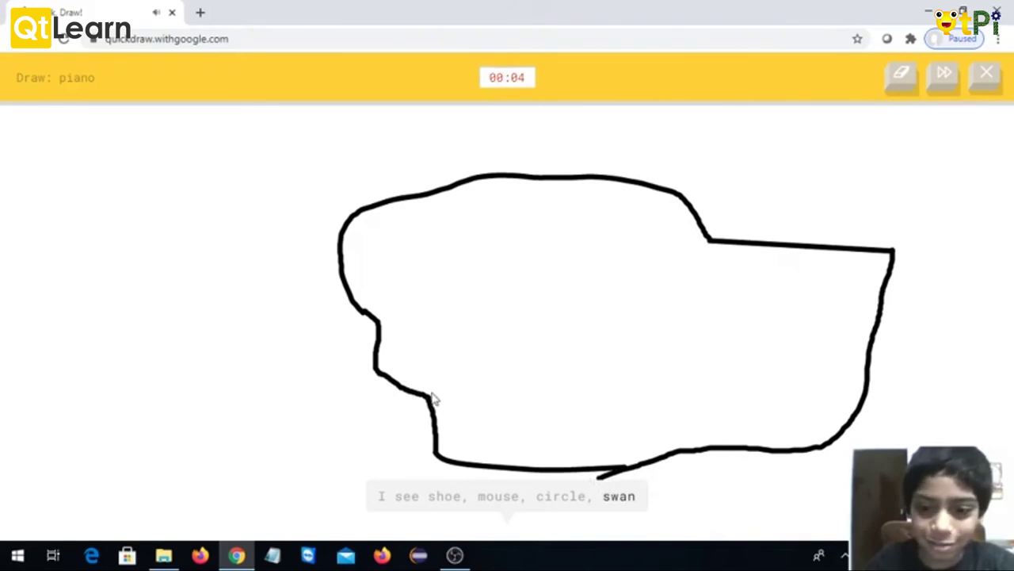
pyautogui.moveTo(428, 395)
pyautogui.mouseDown()
pyautogui.moveTo(820, 398)
pyautogui.moveTo(874, 378)
pyautogui.moveTo(888, 358)
pyautogui.mouseUp()
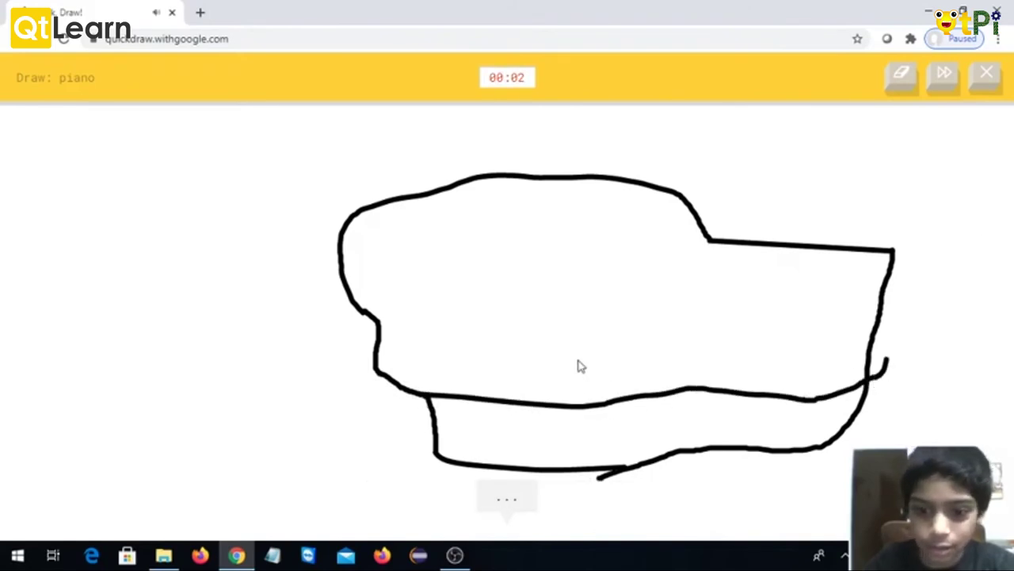
pyautogui.moveTo(440, 354); pyautogui.dragTo(497, 398)
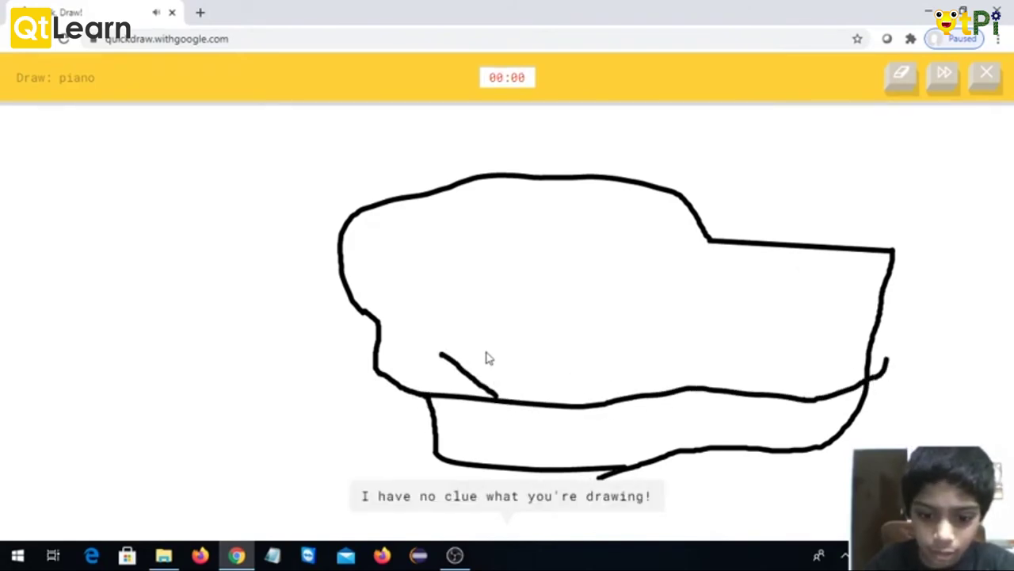
pyautogui.moveTo(481, 347); pyautogui.dragTo(566, 402)
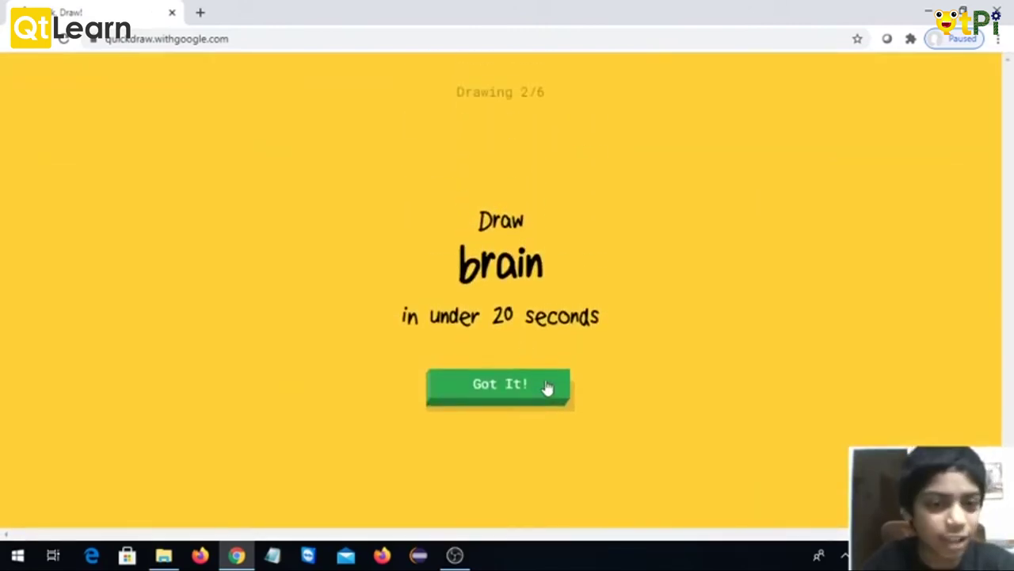
pyautogui.click(547, 386)
# Step: Draw a brain as two halves joined at the bottom, plus an inner fold line
pyautogui.moveTo(478, 418)
pyautogui.mouseDown()
pyautogui.moveTo(309, 376)
pyautogui.moveTo(234, 208)
pyautogui.moveTo(263, 147)
pyautogui.moveTo(320, 101)
pyautogui.moveTo(437, 89)
pyautogui.moveTo(481, 112)
pyautogui.mouseUp()
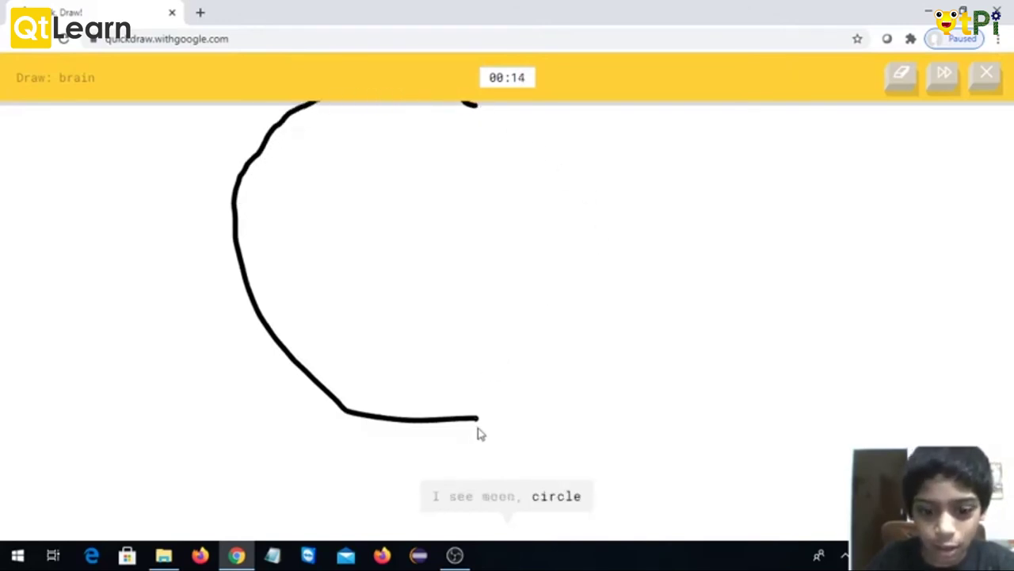
pyautogui.moveTo(522, 414)
pyautogui.mouseDown()
pyautogui.moveTo(658, 350)
pyautogui.moveTo(691, 255)
pyautogui.moveTo(627, 130)
pyautogui.moveTo(592, 104)
pyautogui.moveTo(511, 94)
pyautogui.moveTo(450, 112)
pyautogui.moveTo(470, 107)
pyautogui.moveTo(483, 212)
pyautogui.mouseUp()
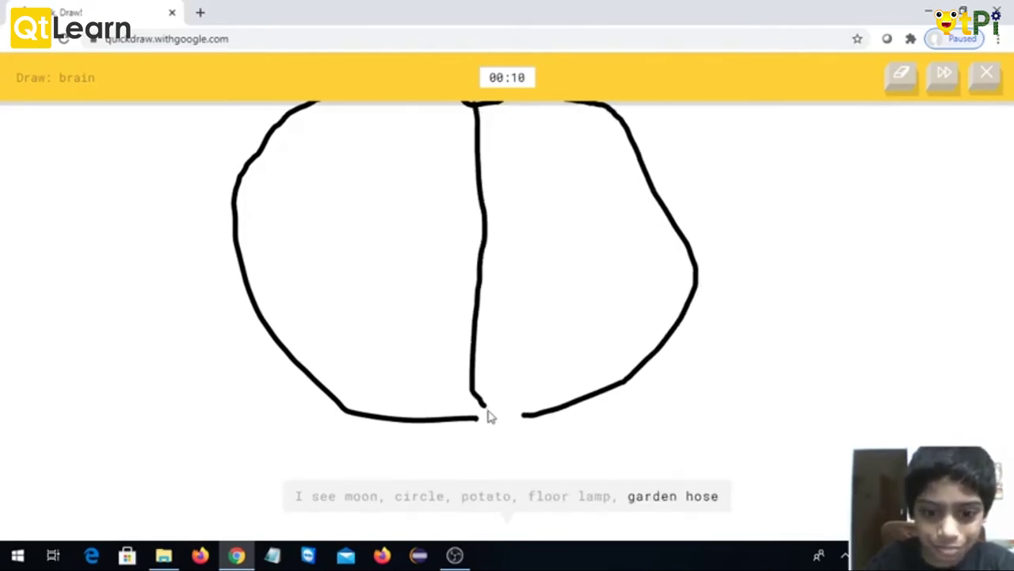
pyautogui.moveTo(467, 418); pyautogui.dragTo(529, 438)
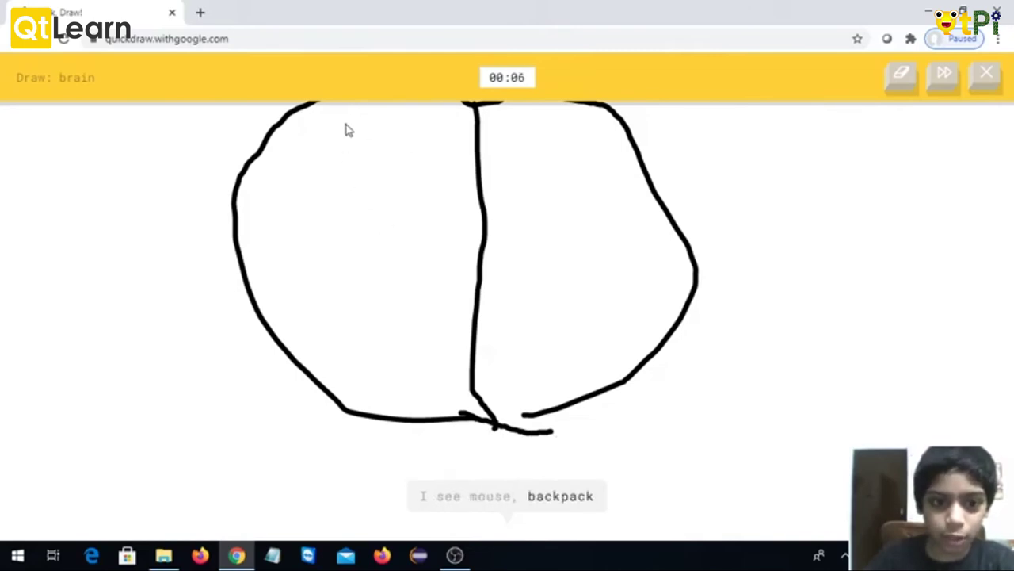
pyautogui.moveTo(362, 301); pyautogui.dragTo(377, 358)
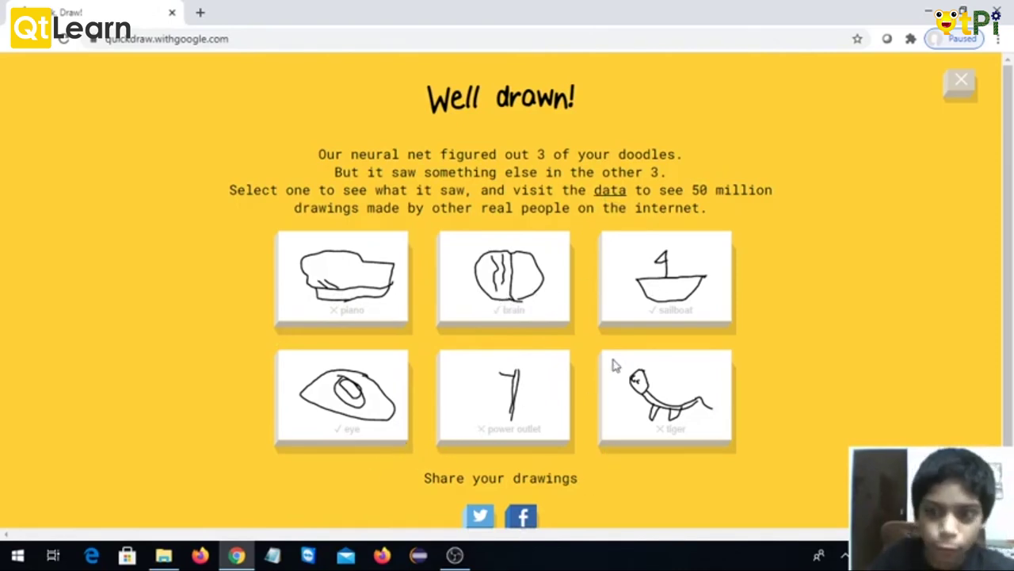
# Step: Close the Well drawn! results panel with its X button
pyautogui.click(962, 84)
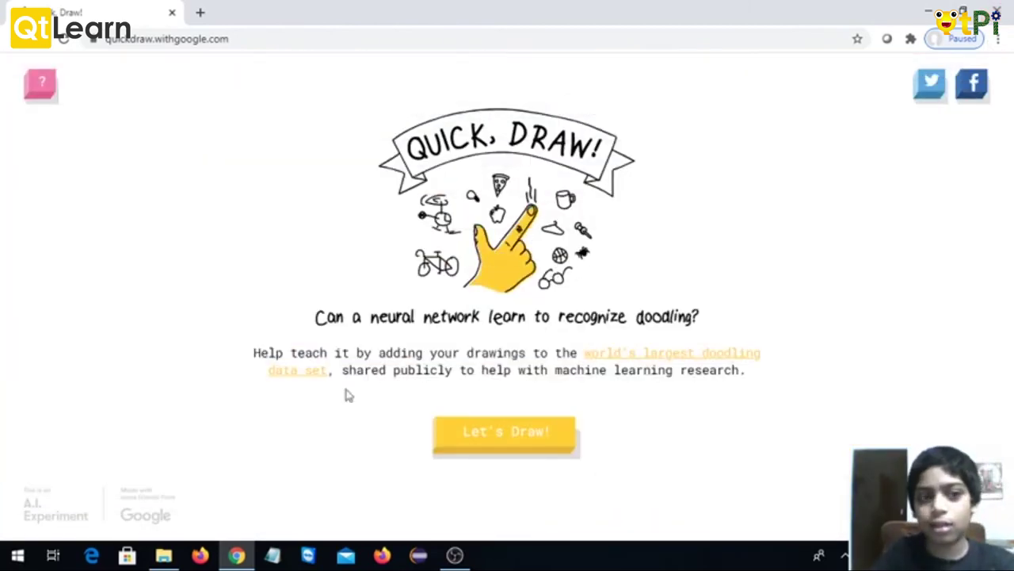